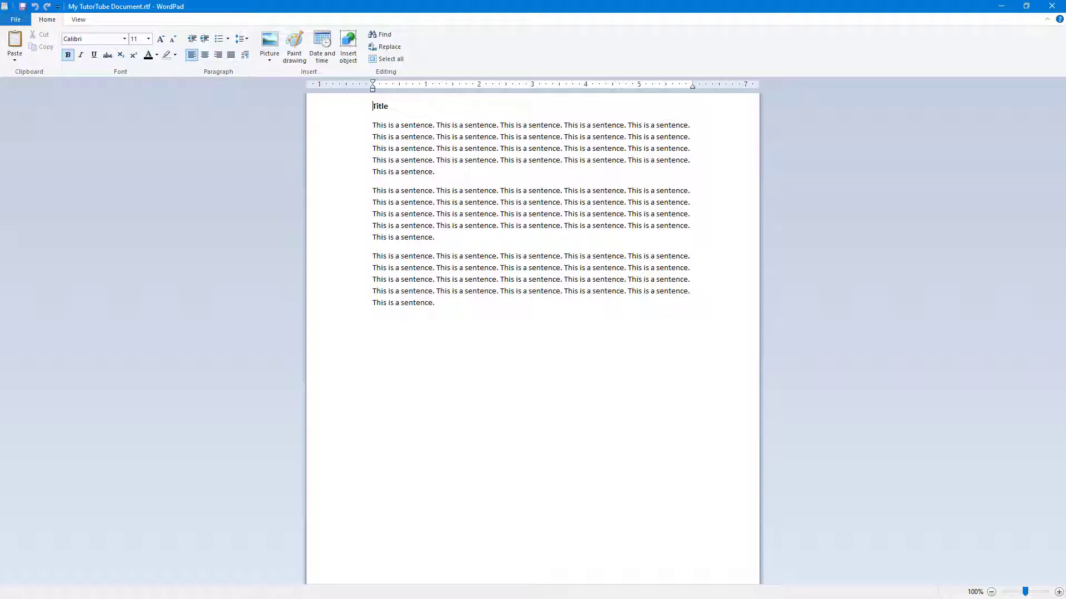
- Add a new line of filler text 'dfdgfgdfgdf' below the last paragraph
double_click(464, 5)
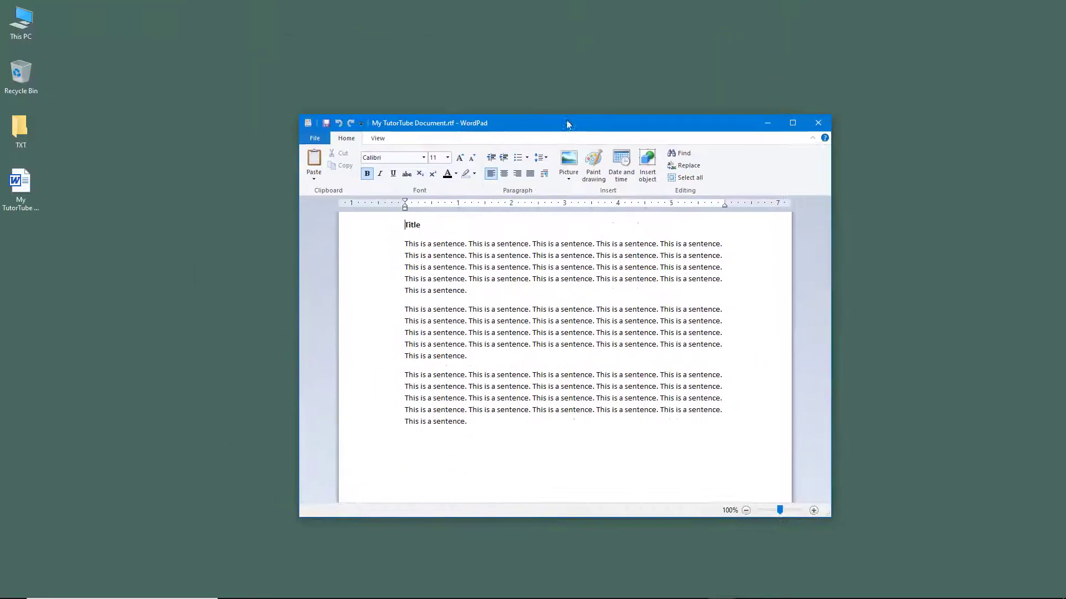
drag(490, 119, 494, 42)
double_click(493, 60)
click(460, 318)
key(Return)
text(dfdgfgdfgdf)
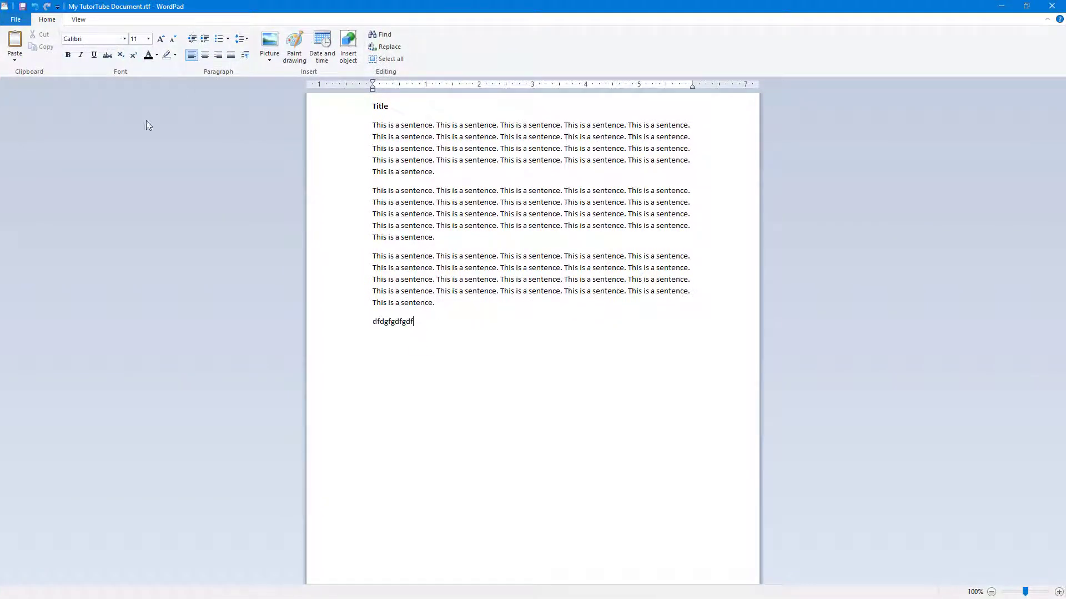
- Show the Save as format choices from the File menu
click(16, 20)
click(51, 92)
click(18, 22)
mouse_move(61, 121)
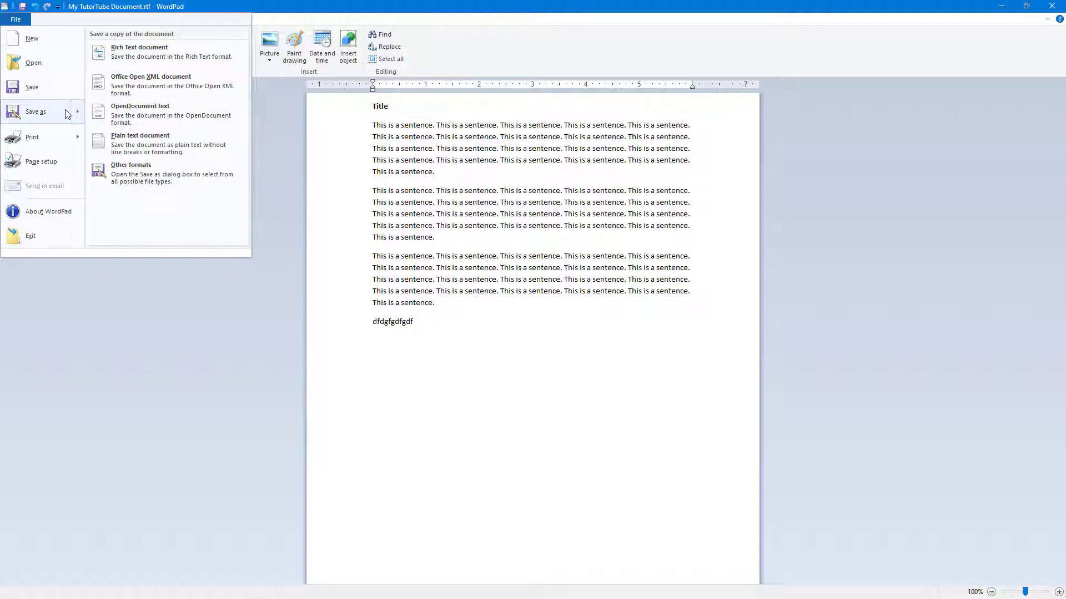
- Save a Rich Text copy named 'My TutorTube Document 2.rtf'
click(156, 60)
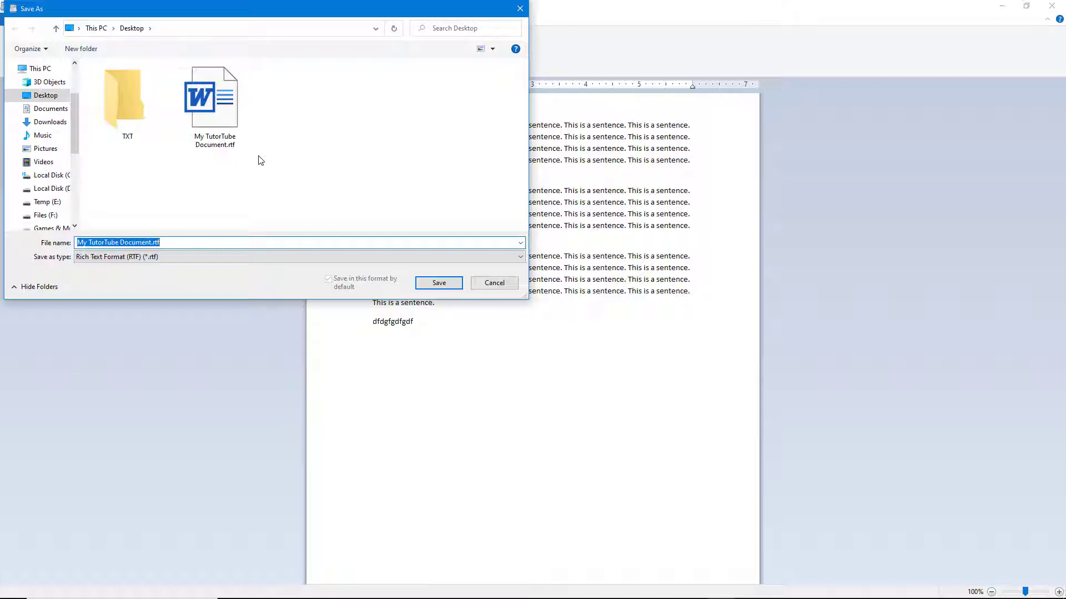
click(144, 243)
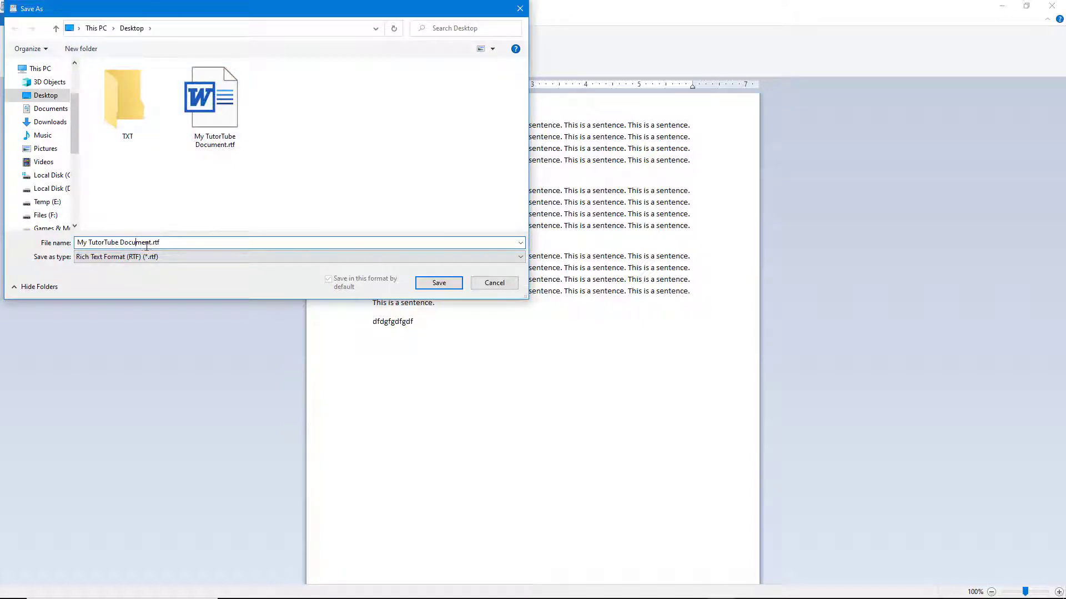
click(153, 243)
text(2)
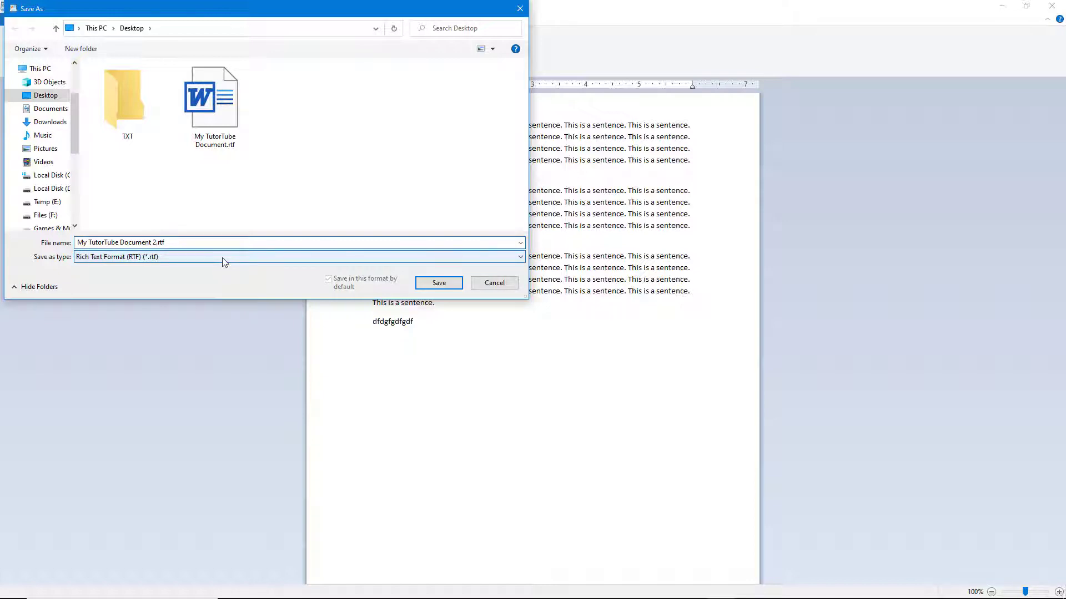
click(438, 284)
- Confirm the new RTF file's icon on the desktop, then maximize WordPad again
double_click(370, 9)
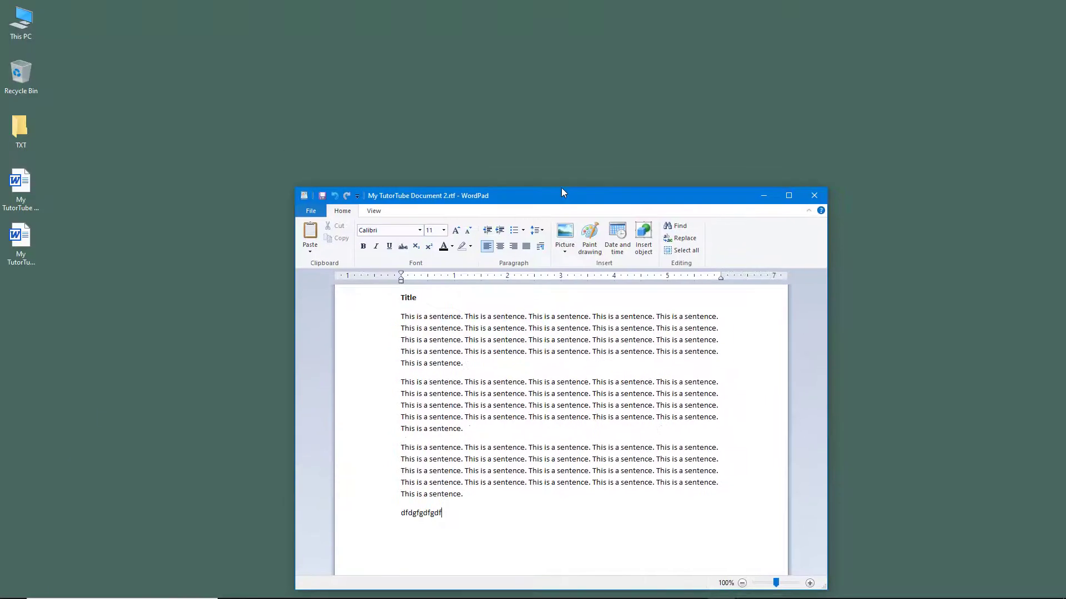
click(31, 247)
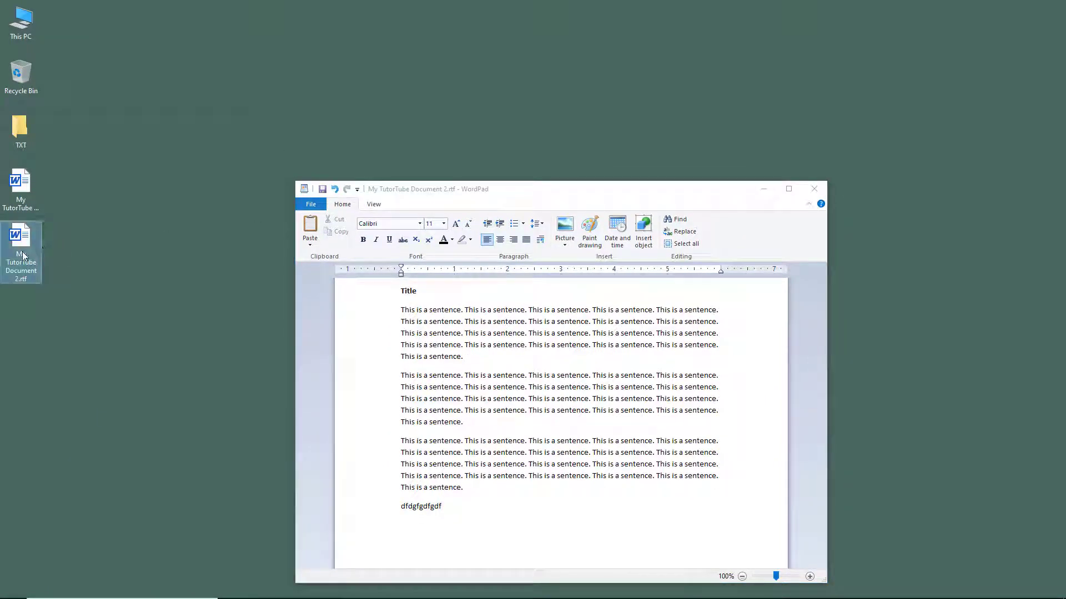
double_click(531, 189)
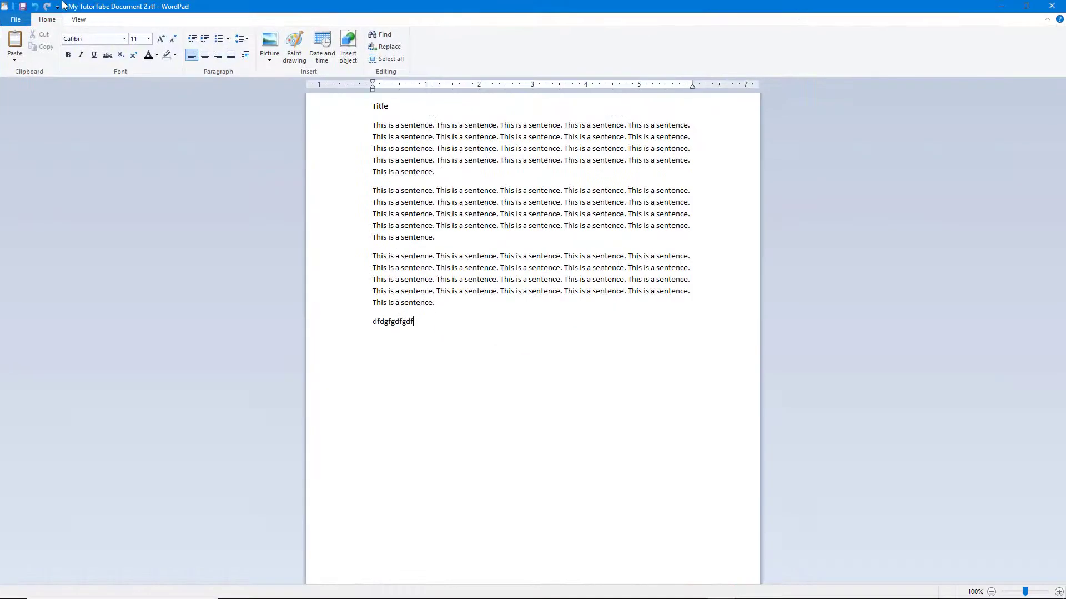
- Save an Office Open XML copy to the Desktop as 'My TutorTube Document 3.docx'
click(20, 20)
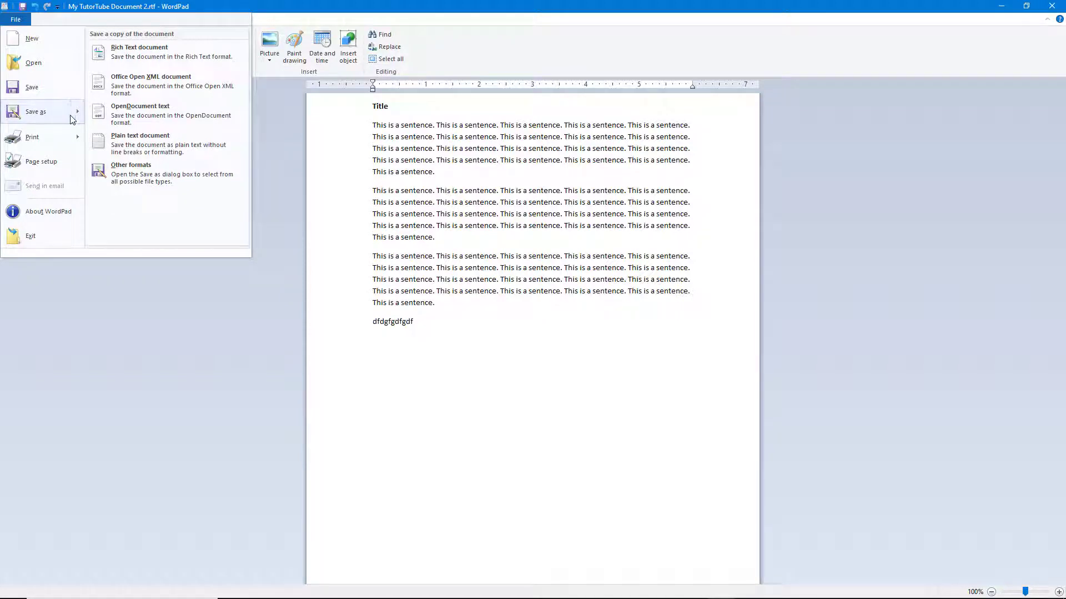
click(162, 83)
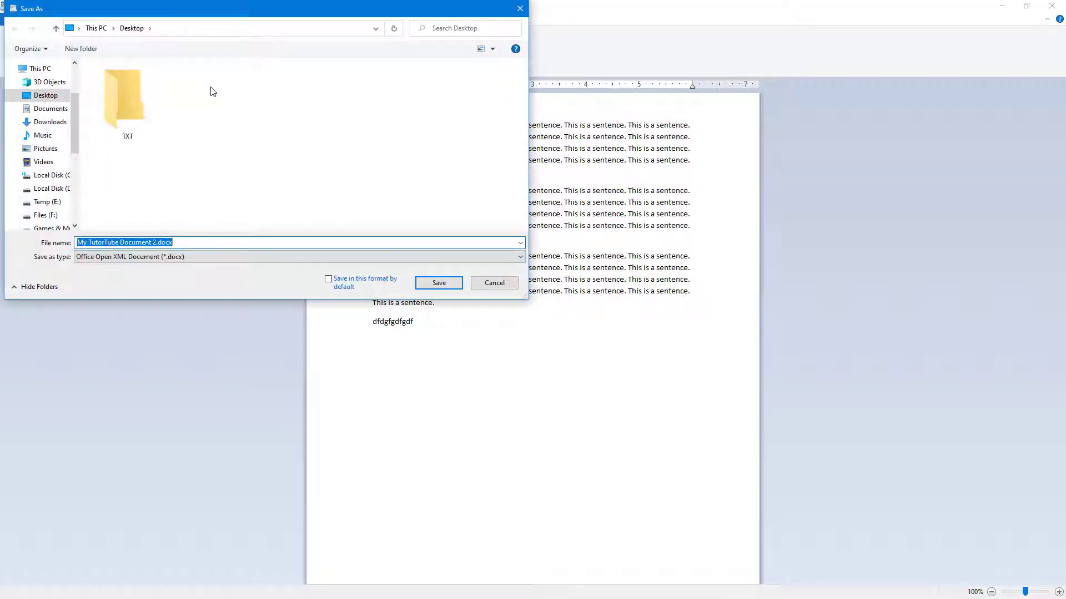
click(57, 99)
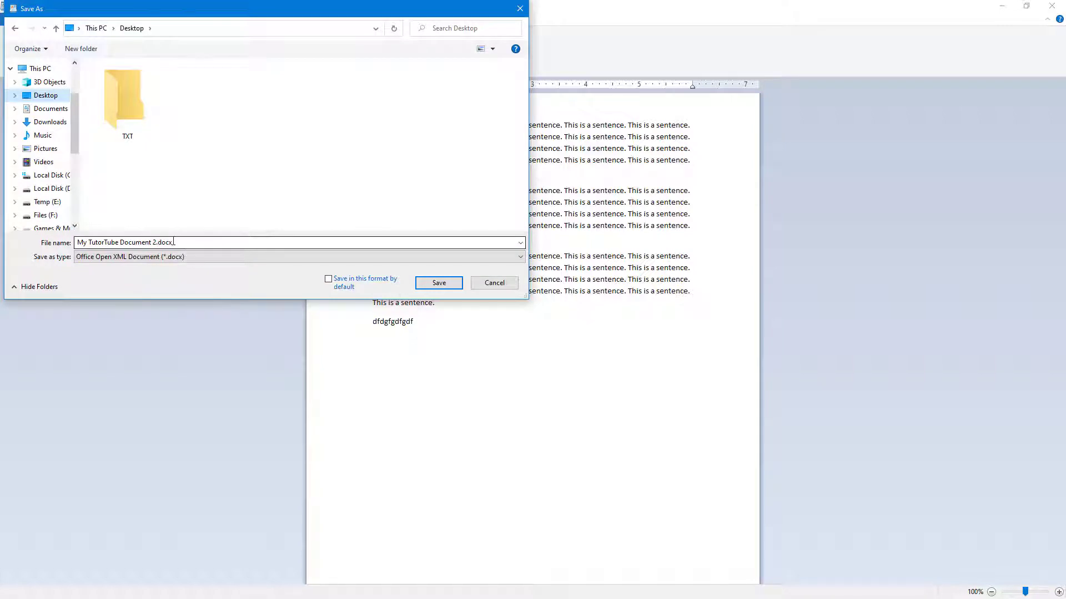
click(189, 258)
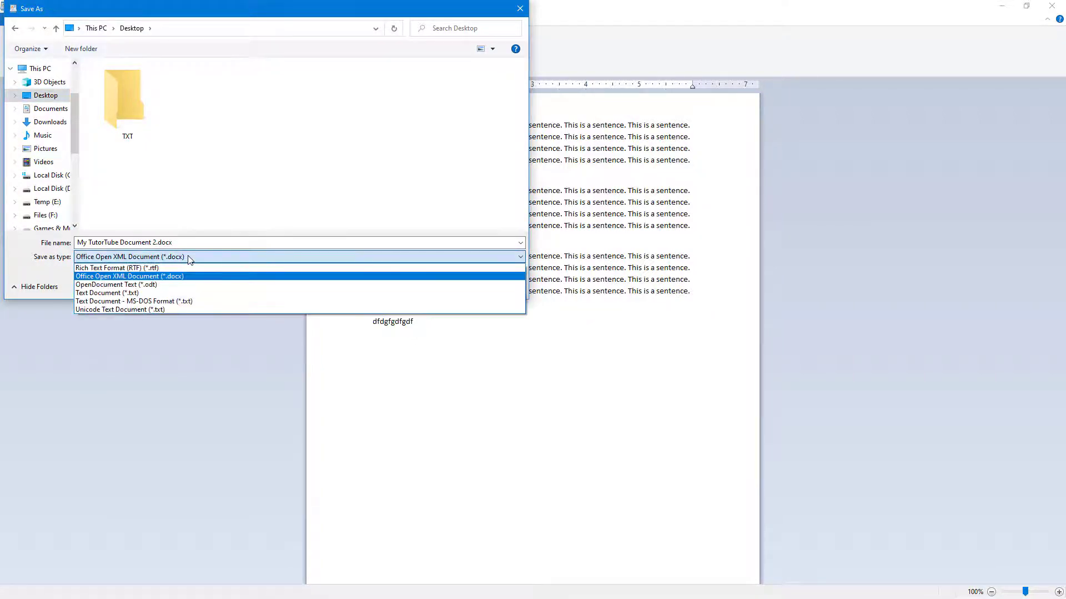
click(307, 192)
click(155, 242)
click(155, 243)
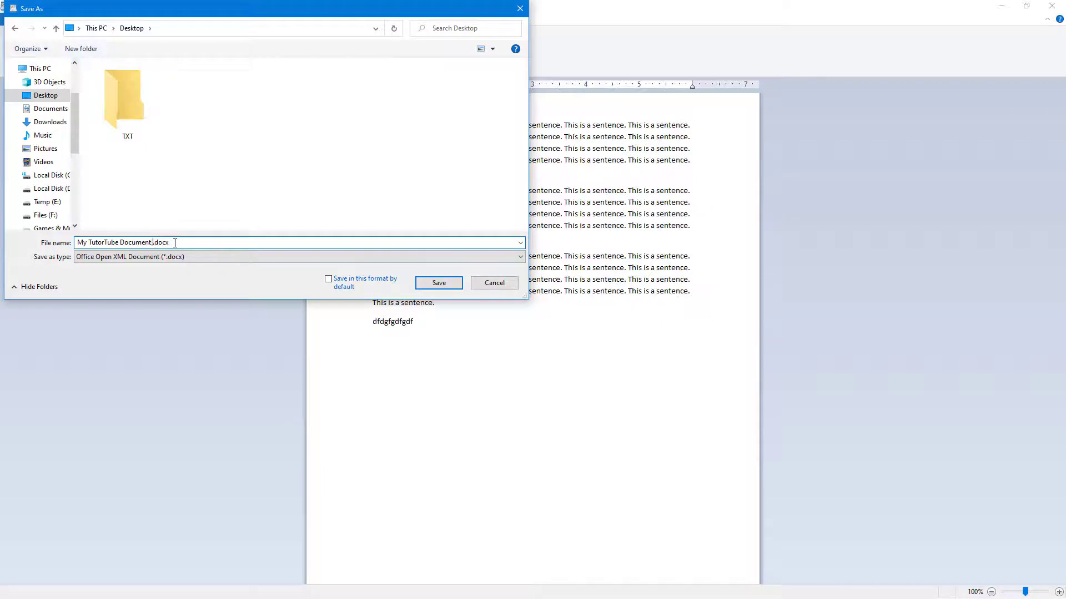
key(BackSpace)
text(3)
key(Return)
double_click(498, 8)
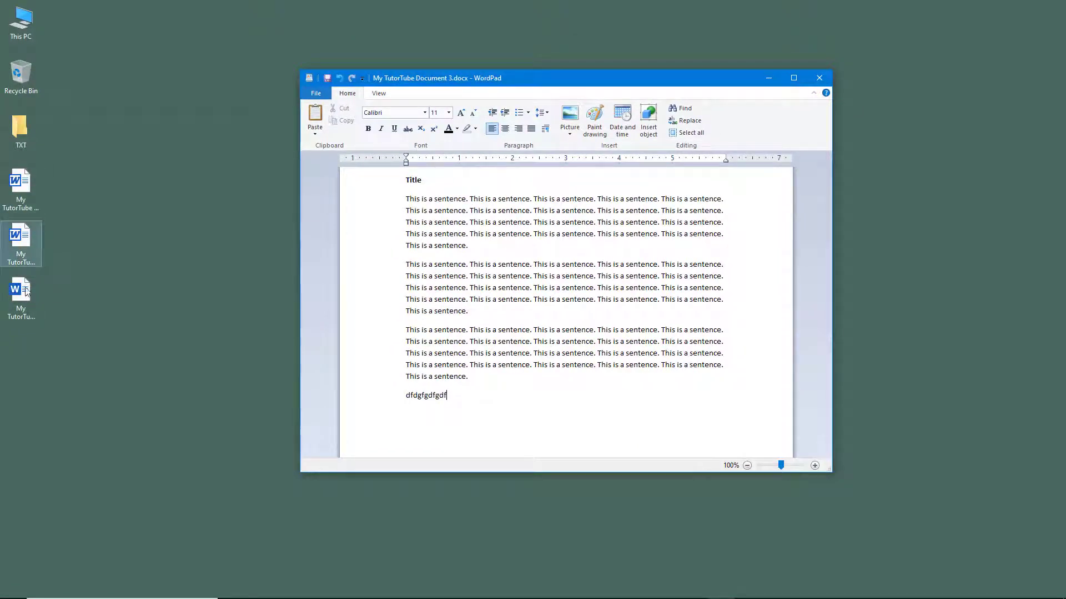
- Save an OpenDocument text copy named 'My TutorTube Document 4.odt'
double_click(541, 82)
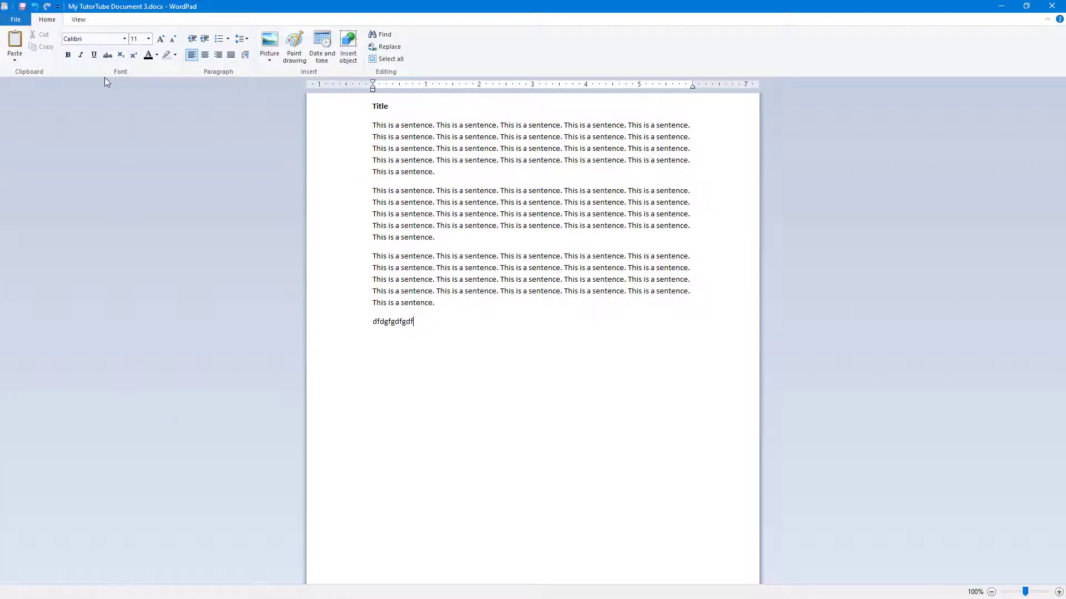
click(16, 19)
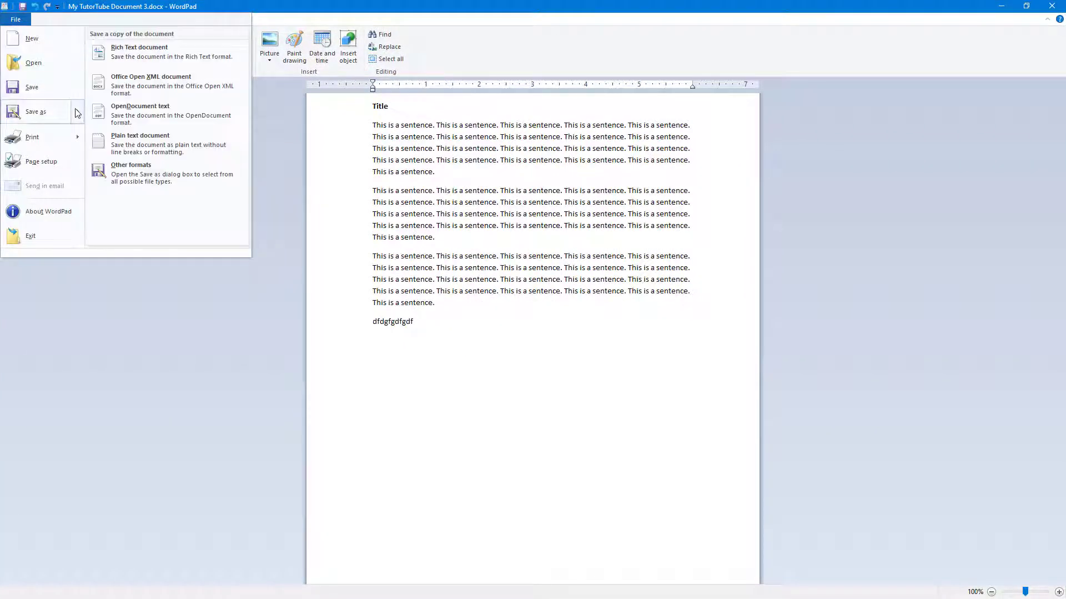
click(162, 116)
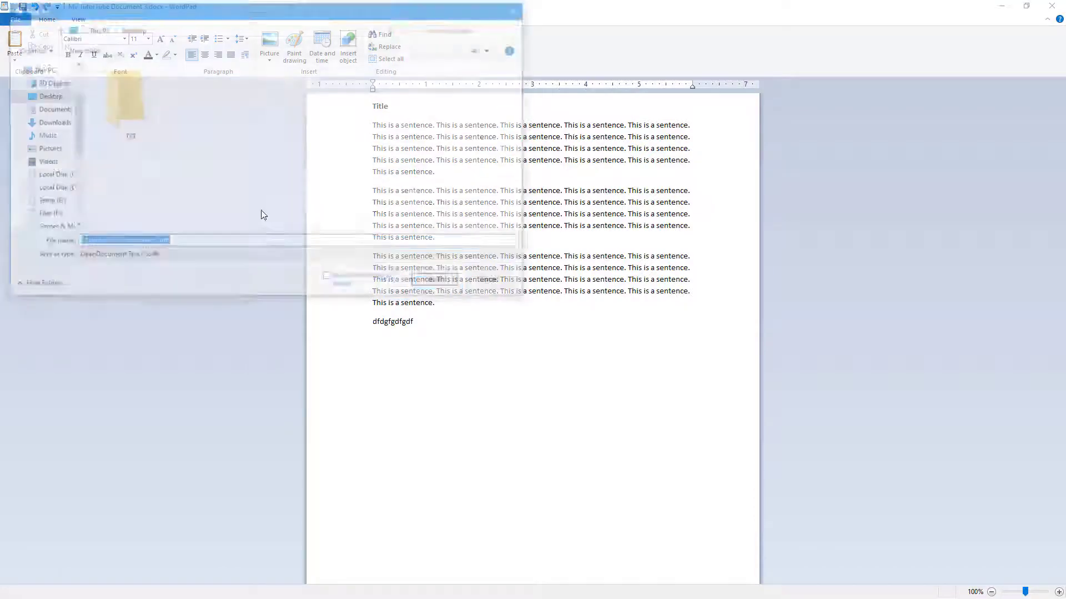
key(Right)
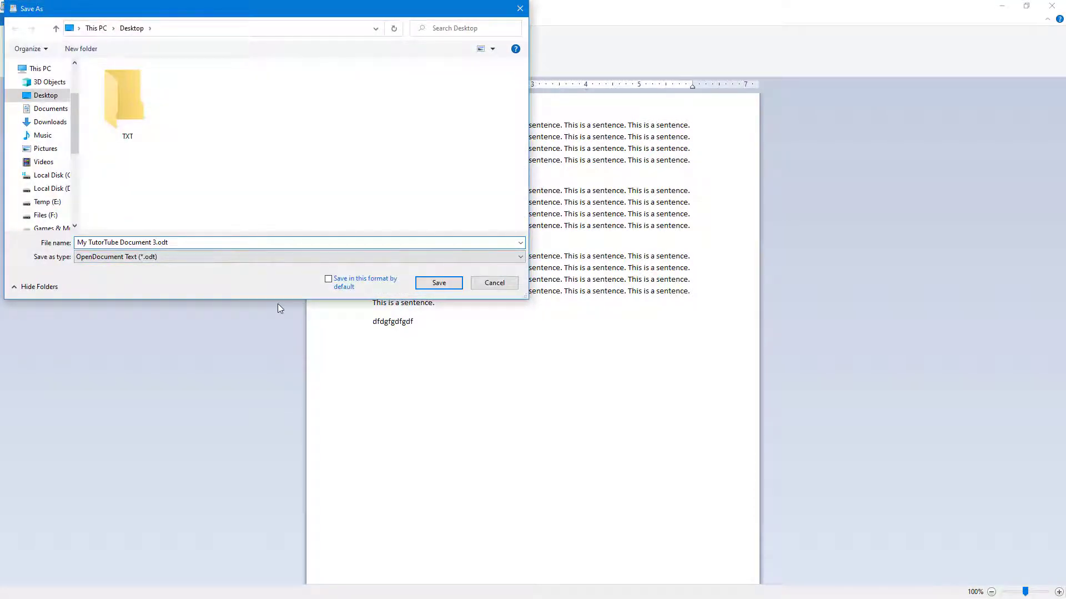
key(BackSpace)
text(4)
click(437, 283)
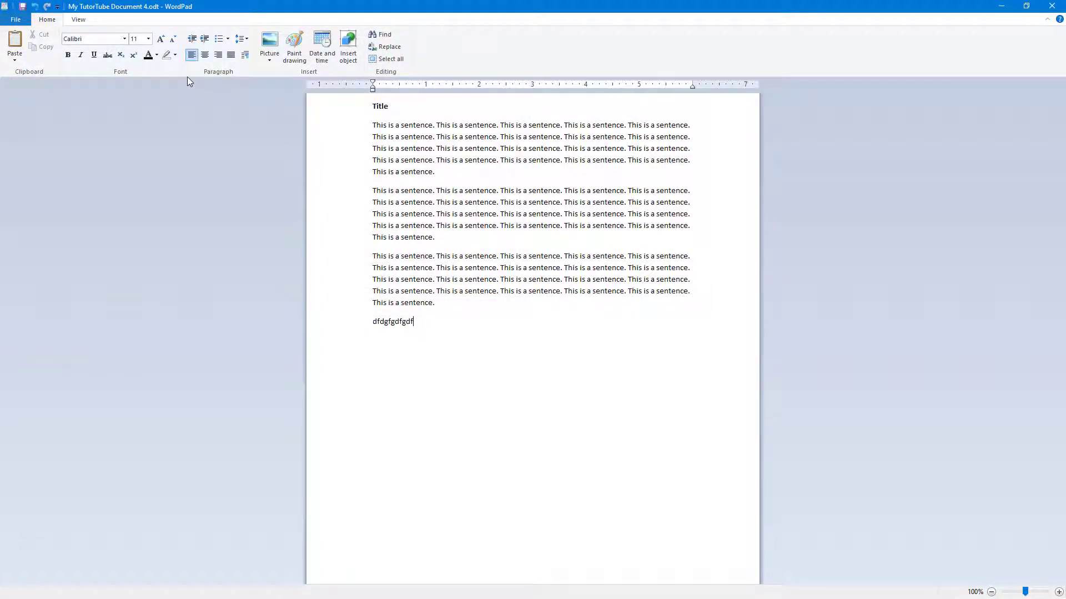
click(18, 20)
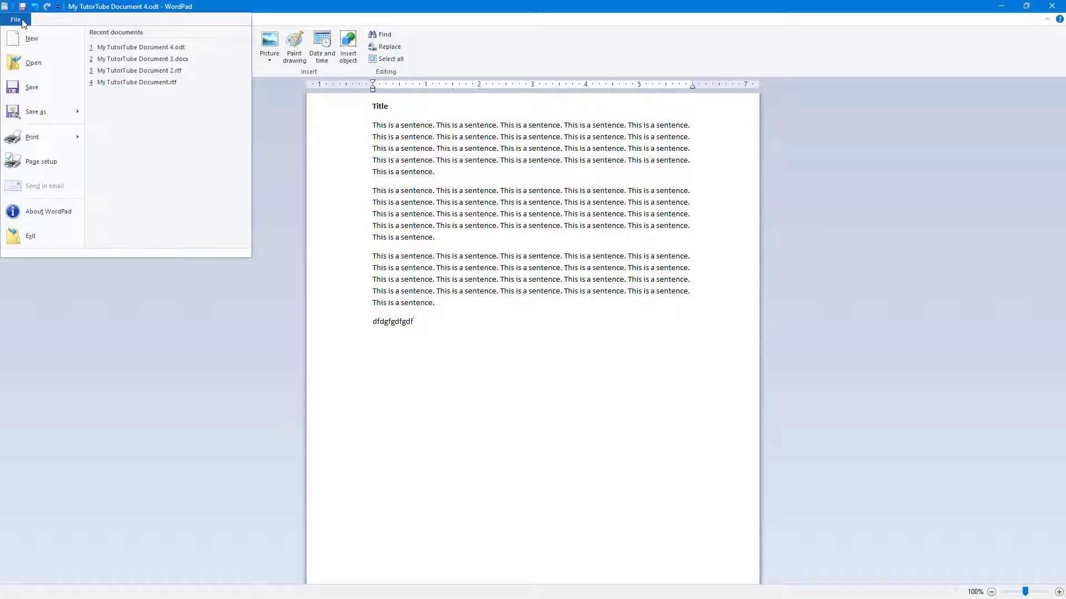
- Save a plain-text copy as 'My TutorTube Document 5.txt', accepting the loss of formatting
mouse_move(77, 115)
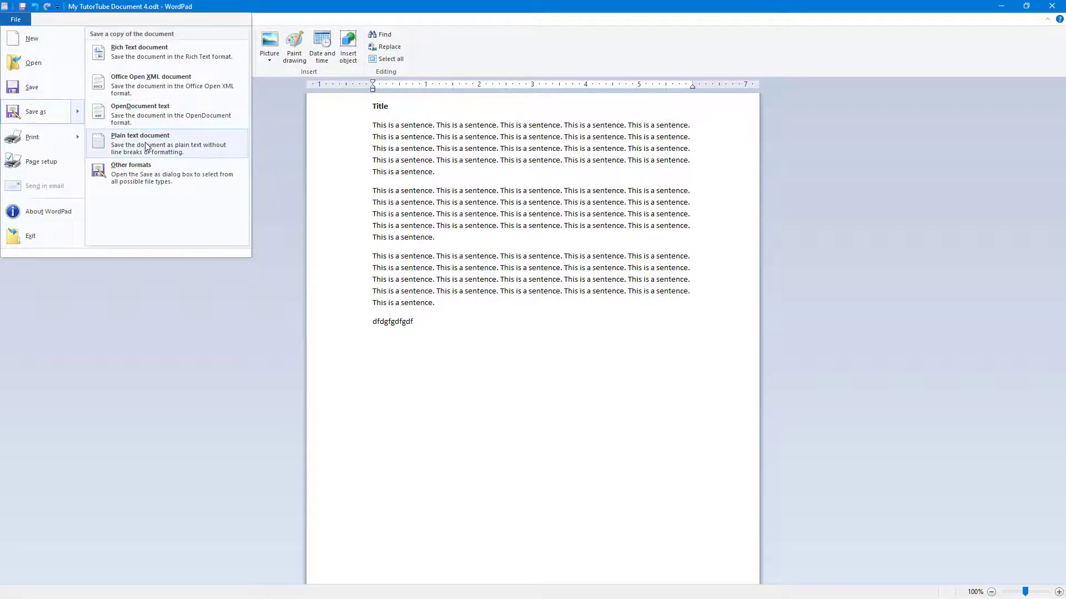
click(147, 136)
click(161, 243)
key(BackSpace)
key(BackSpace)
key(Return)
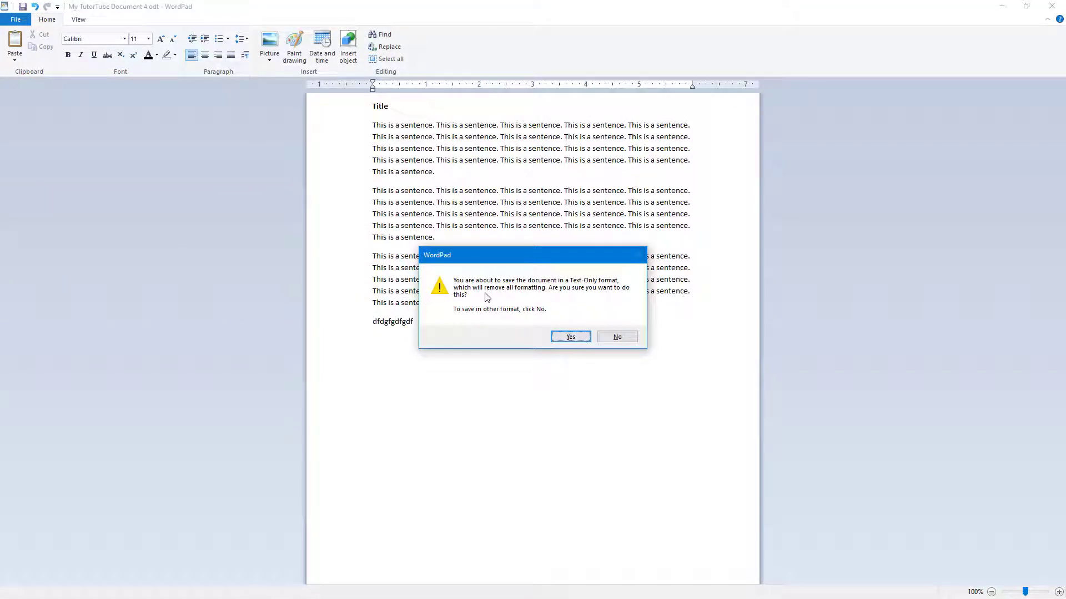
click(571, 337)
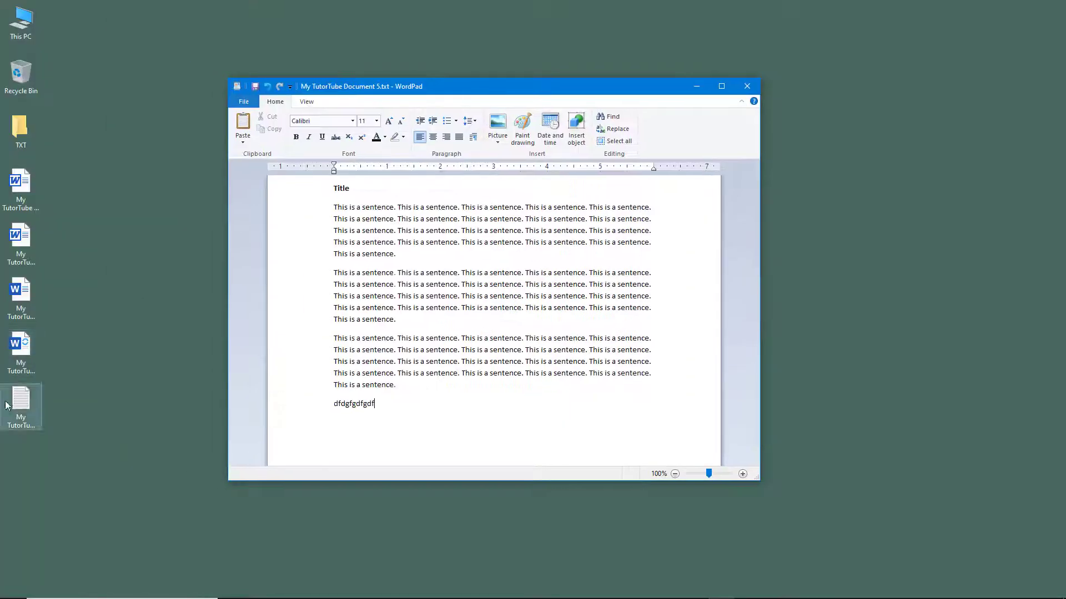
- Open the desktop .txt file in Notepad to check its contents, then close Notepad
click(21, 407)
double_click(21, 408)
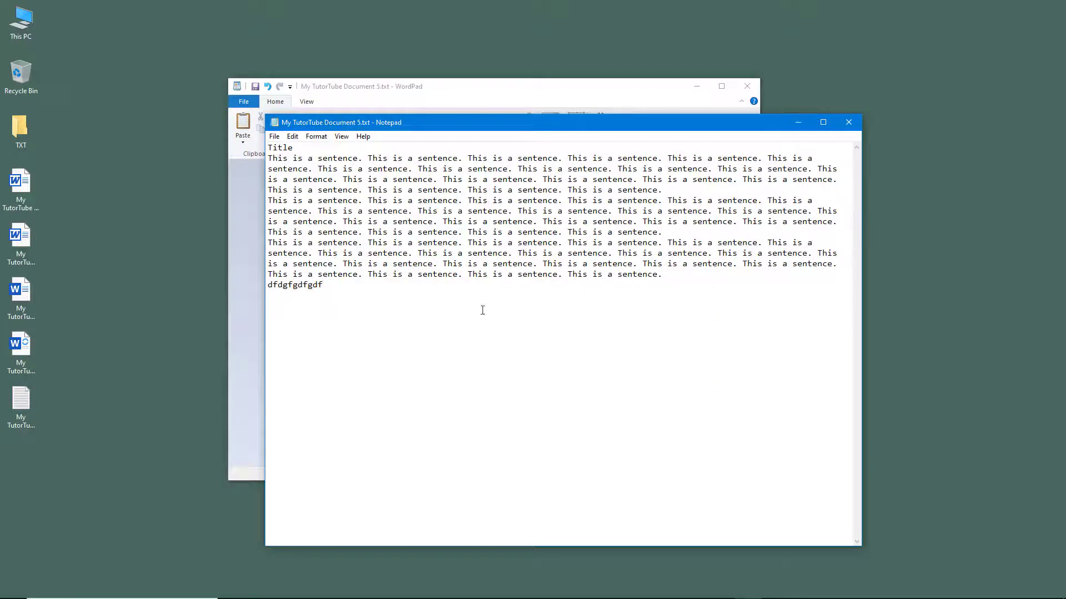
click(840, 126)
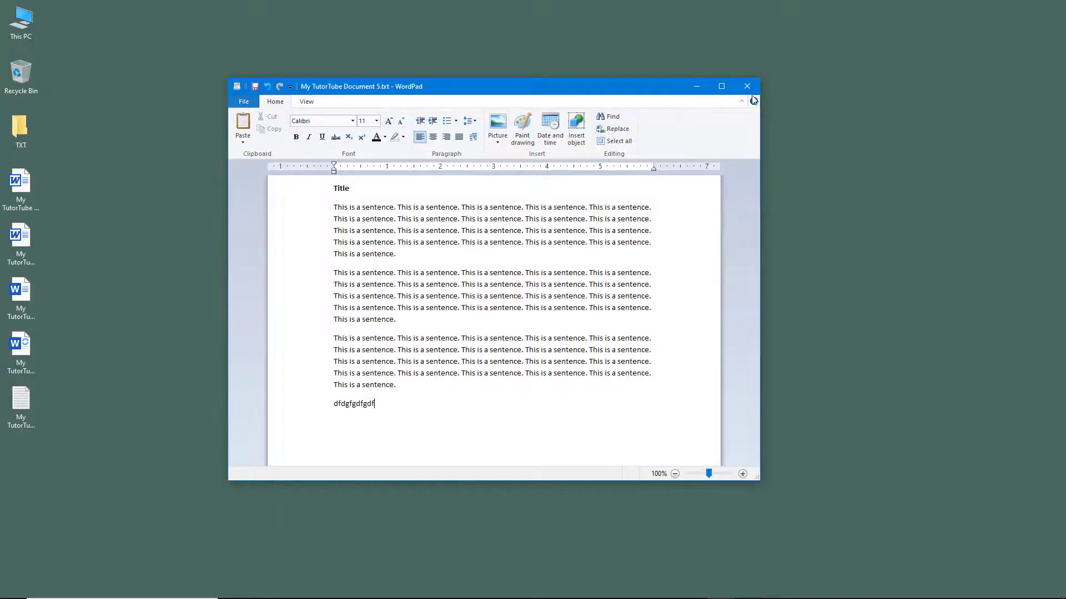
- Reopen 'My TutorTube Document 5.txt' in WordPad to confirm it holds only plain text
click(244, 102)
click(261, 143)
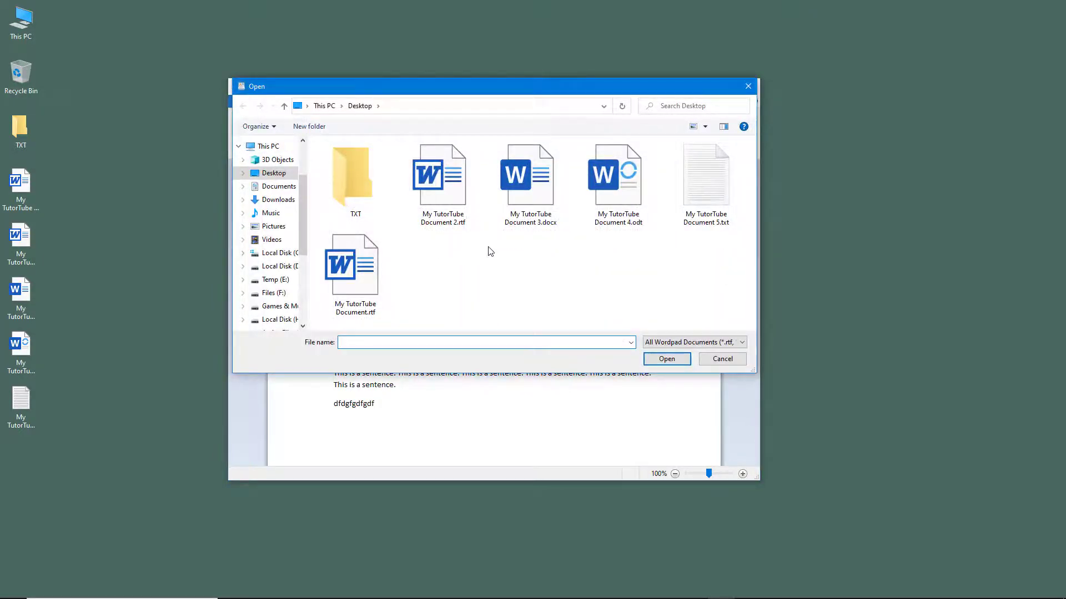
double_click(691, 179)
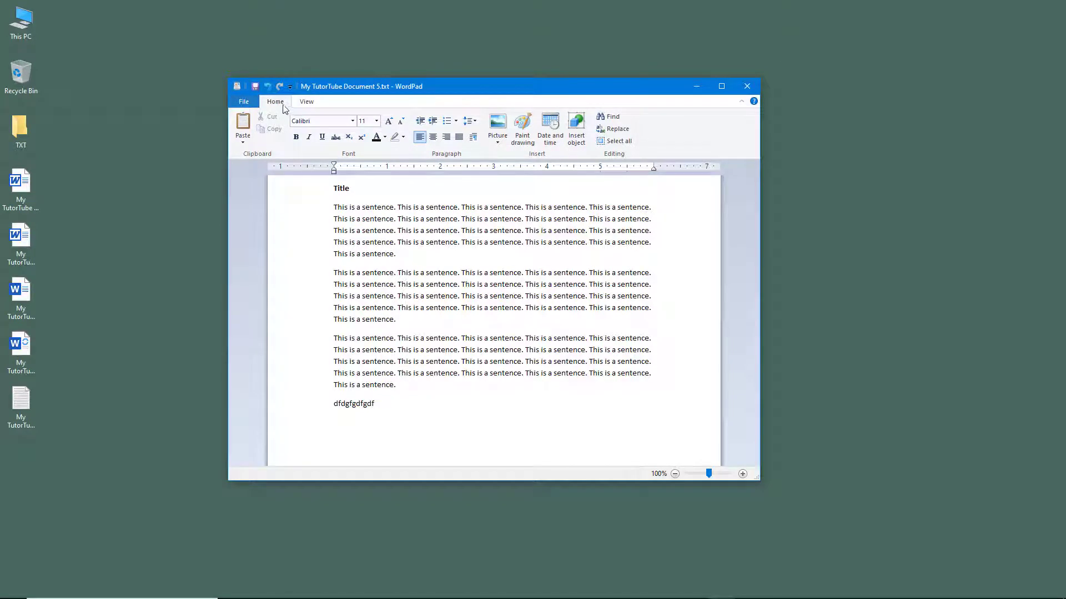
click(244, 102)
click(258, 118)
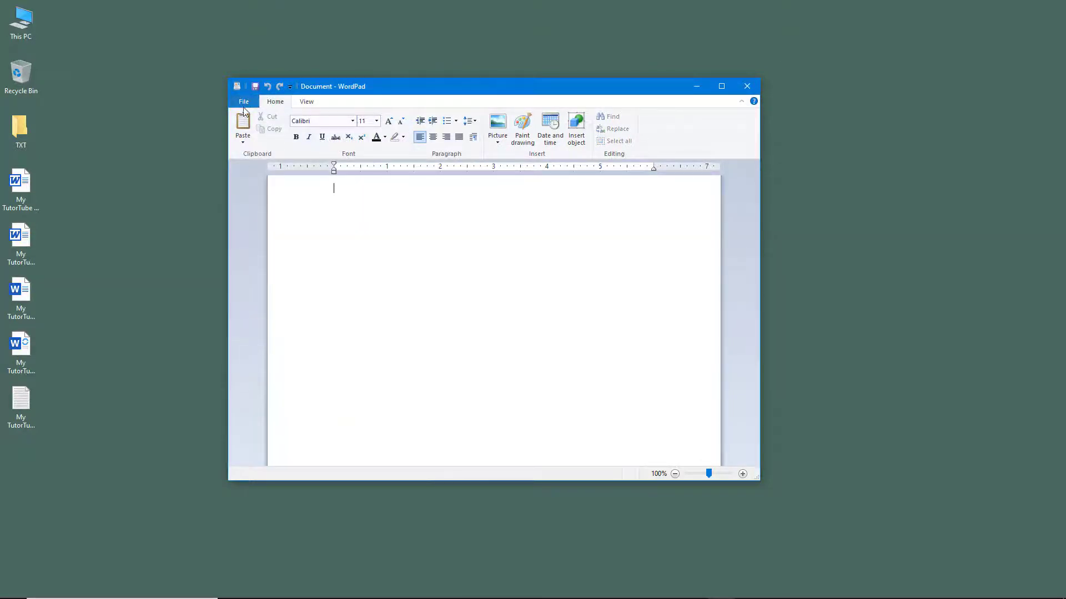
click(244, 102)
click(258, 143)
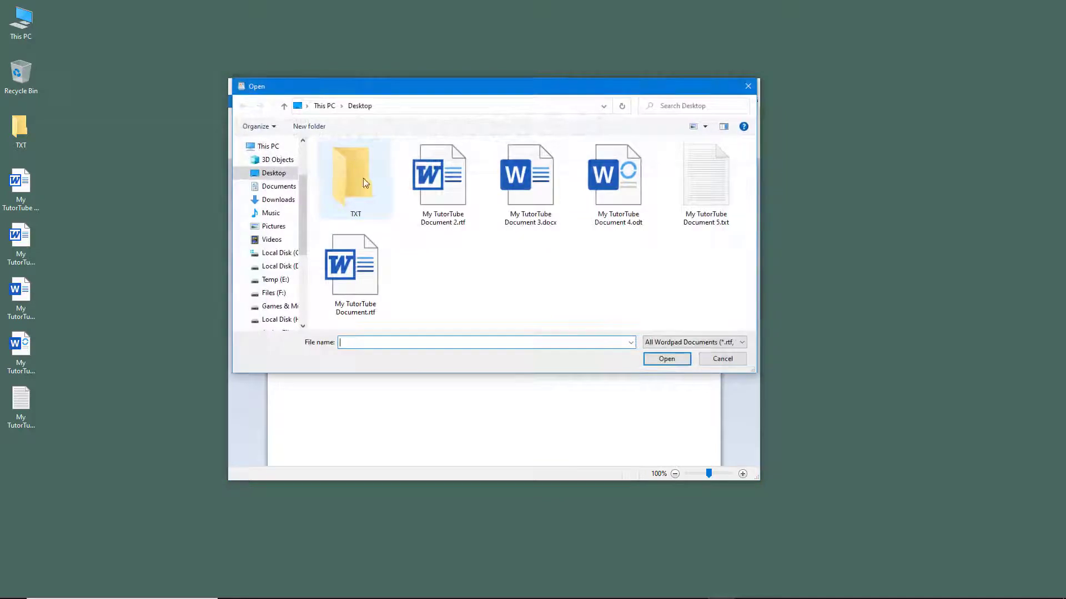
double_click(678, 171)
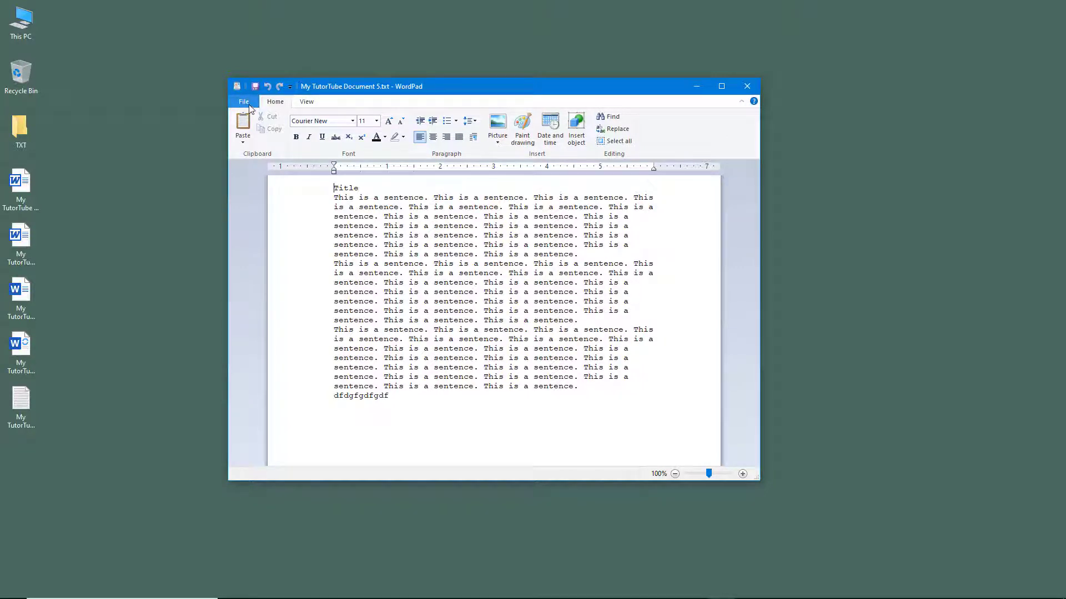
click(408, 234)
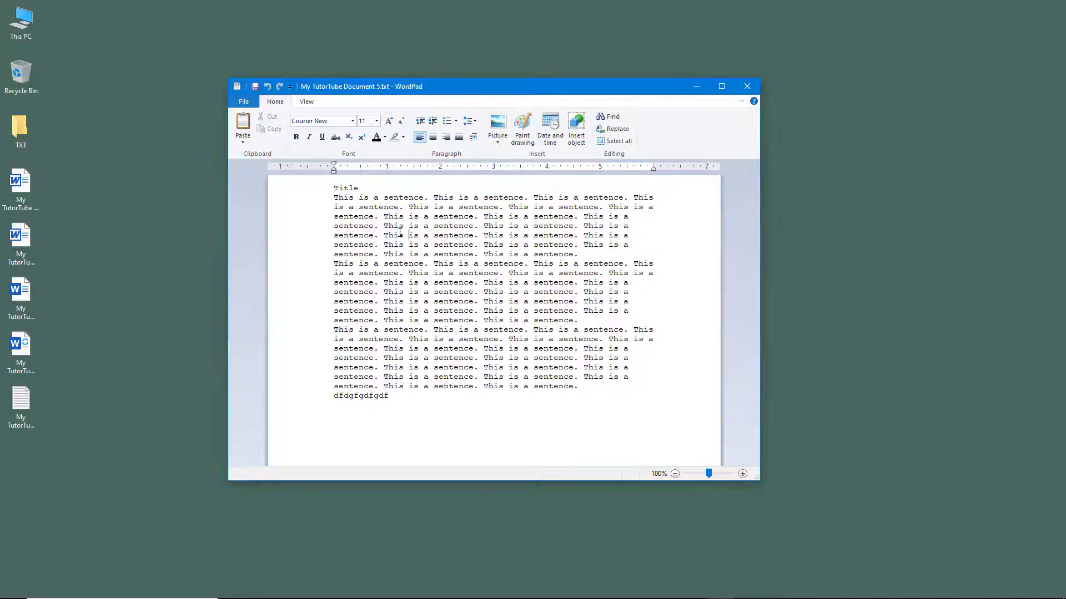
- Open 'My TutorTube Document 3.docx' and maximize the WordPad window
click(243, 101)
click(257, 147)
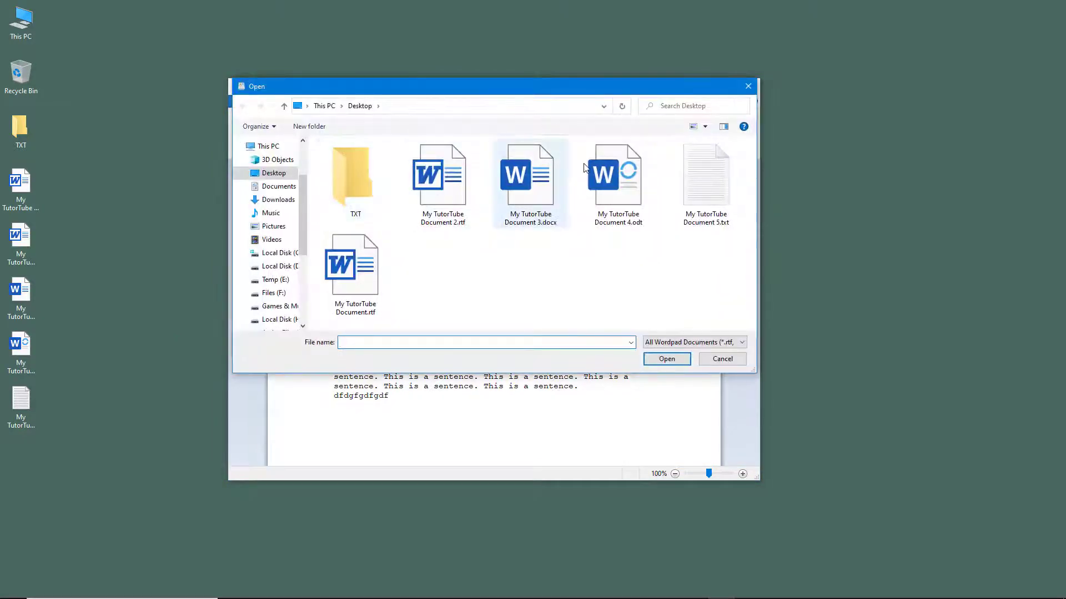
double_click(536, 158)
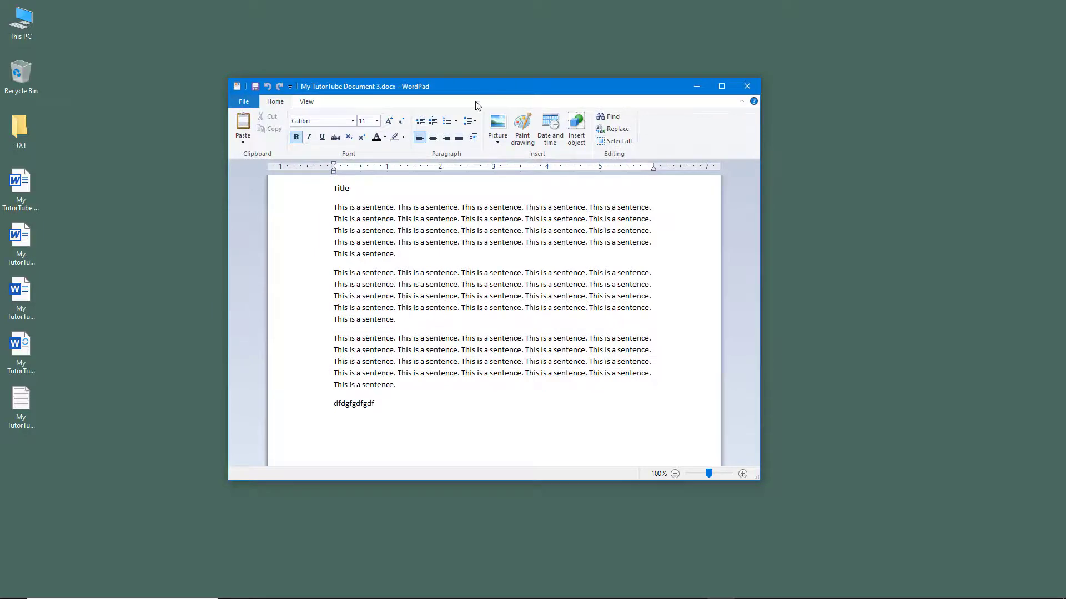
double_click(483, 83)
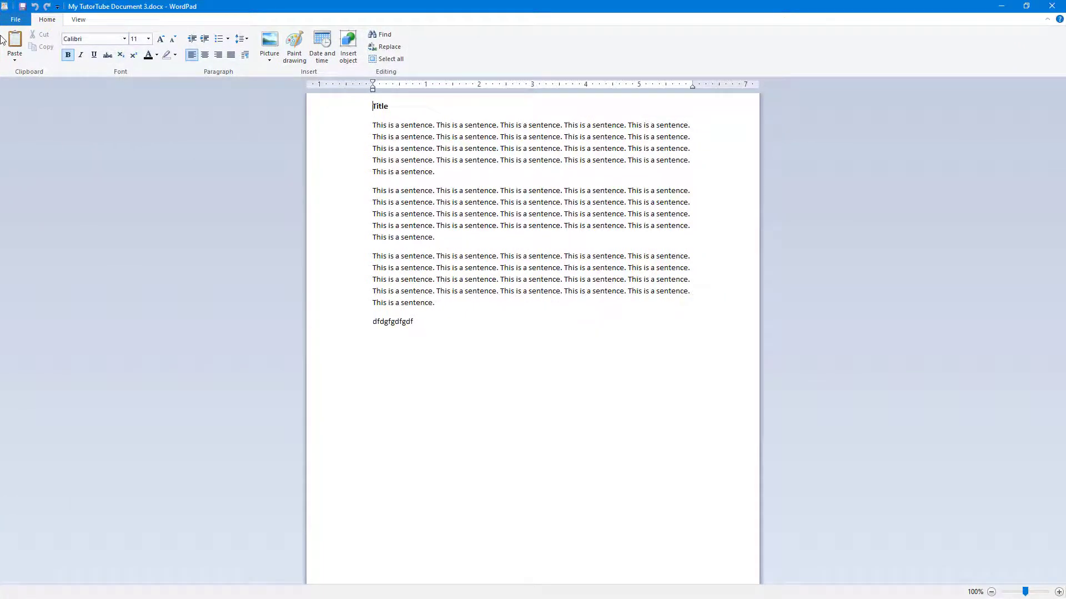
click(16, 20)
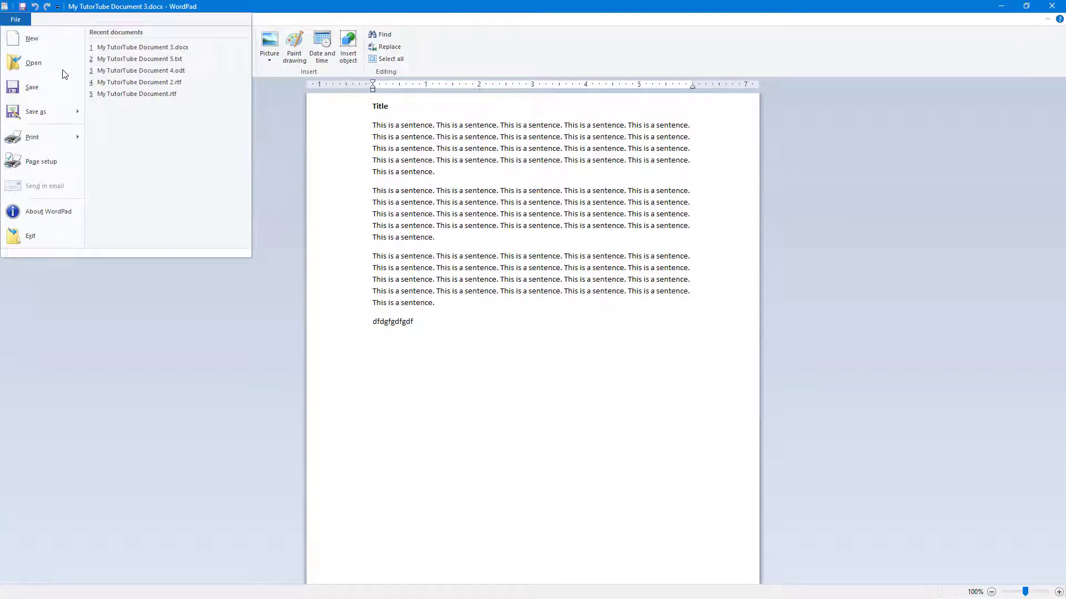
mouse_move(76, 115)
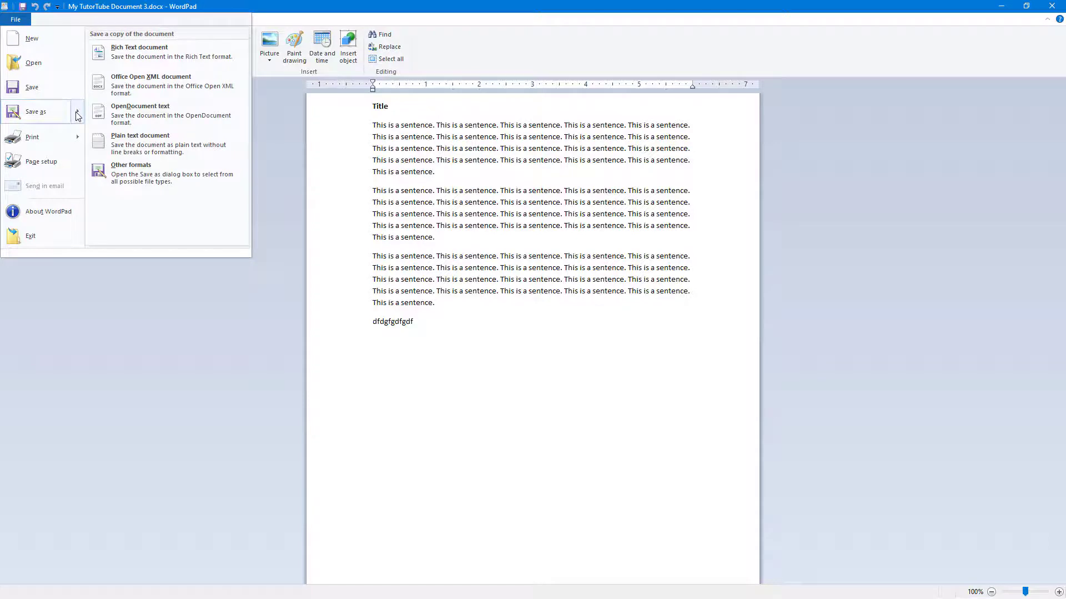
click(161, 167)
click(182, 257)
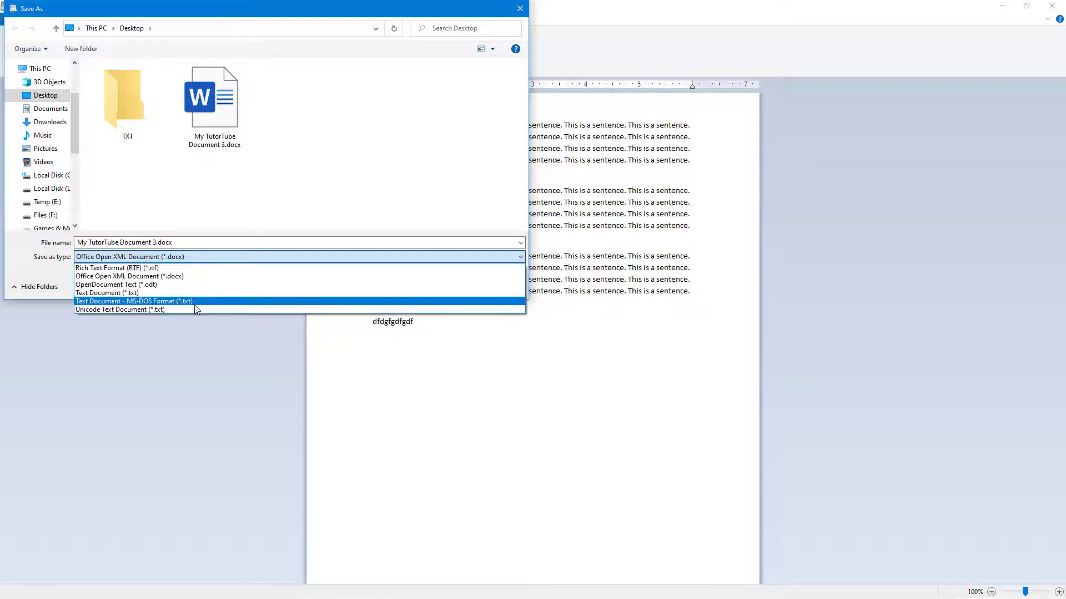
click(443, 113)
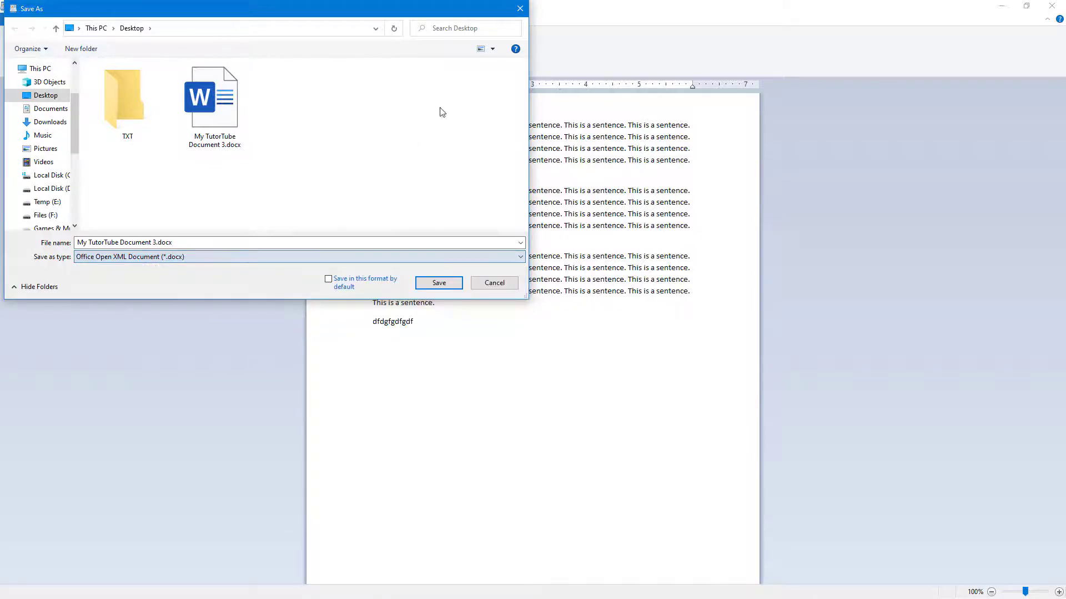
click(520, 7)
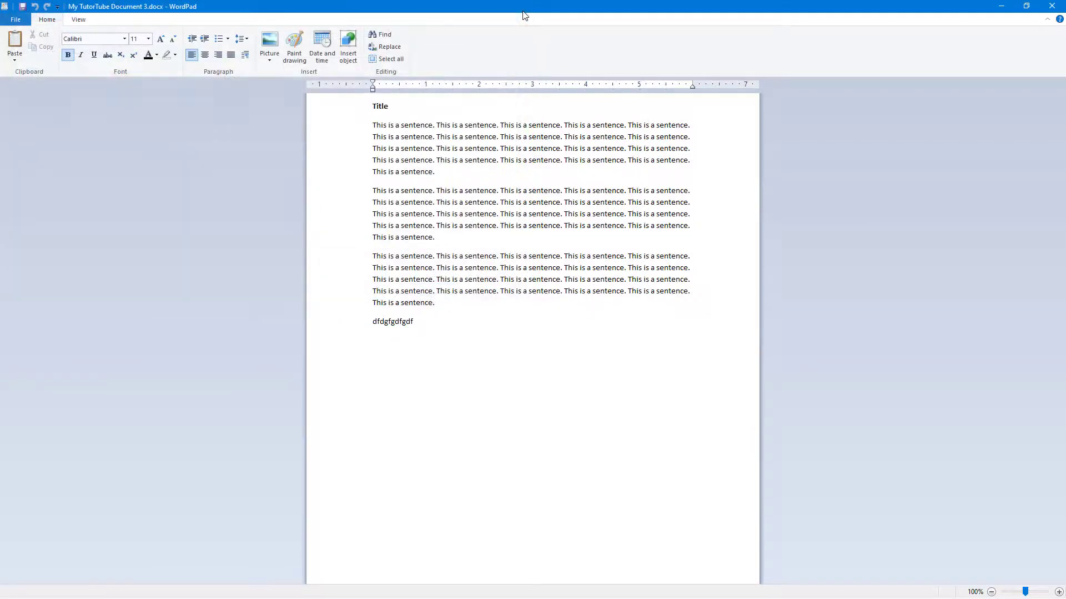